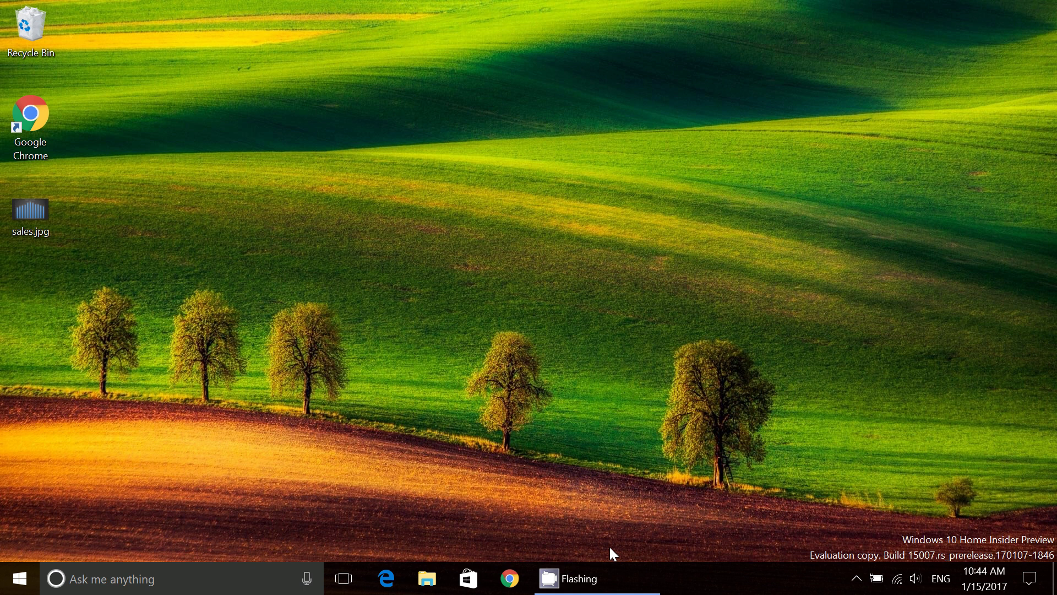
Drag Control Panel from Start's Windows System folder onto the taskbar, then show the desktop.
{"action": "right_click", "coordinate": [20, 580]}
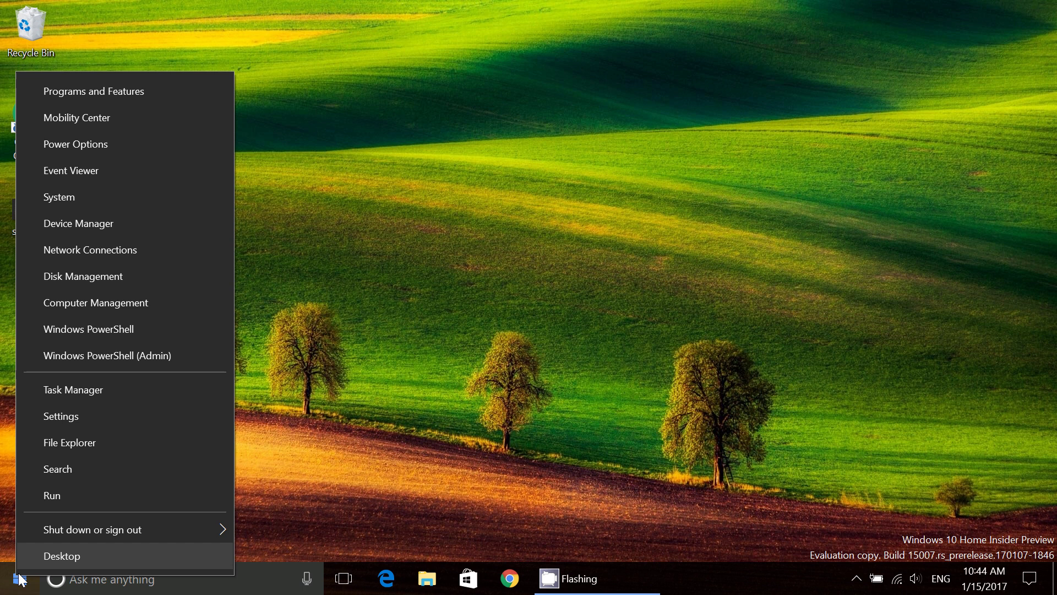
{"action": "left_click", "coordinate": [46, 547]}
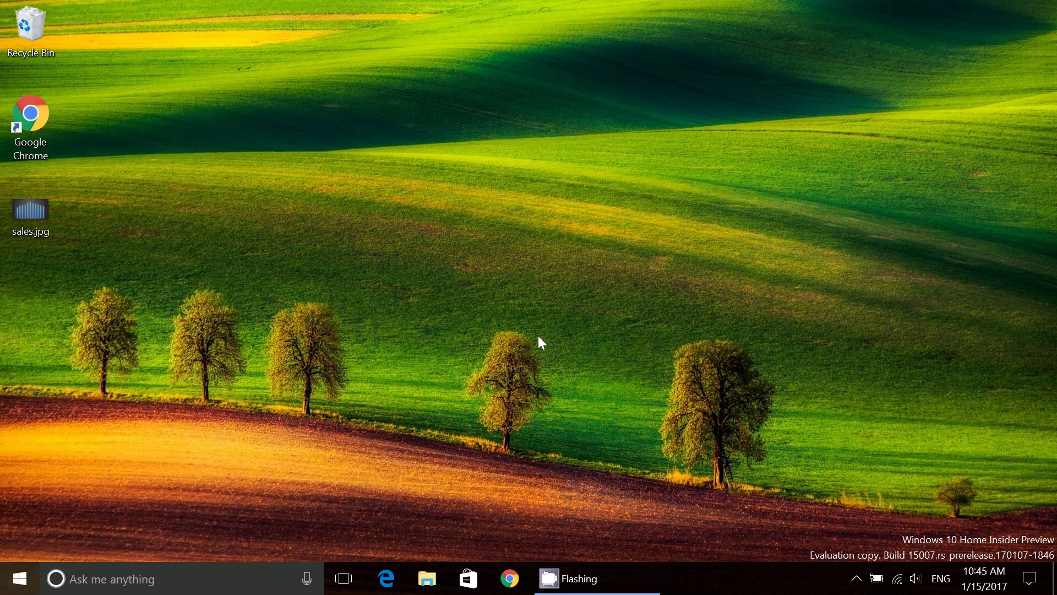
{"action": "left_click", "coordinate": [20, 581]}
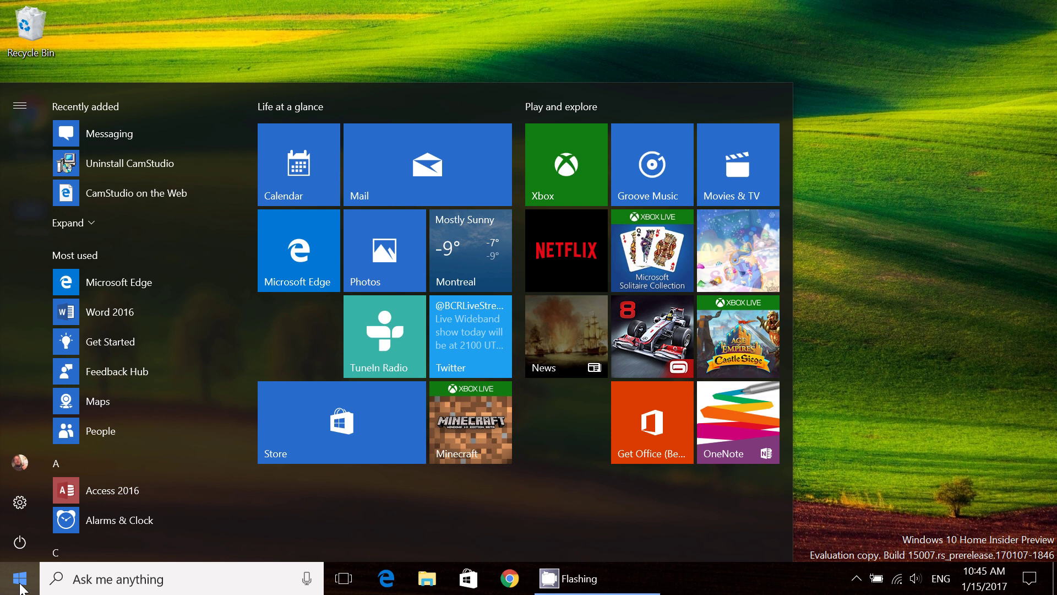
{"action": "scroll", "coordinate": [91, 320], "scroll_direction": "down", "scroll_amount": 1}
{"action": "scroll", "coordinate": [90, 319], "scroll_direction": "down", "scroll_amount": 5}
{"action": "scroll", "coordinate": [90, 319], "scroll_direction": "down", "scroll_amount": 5}
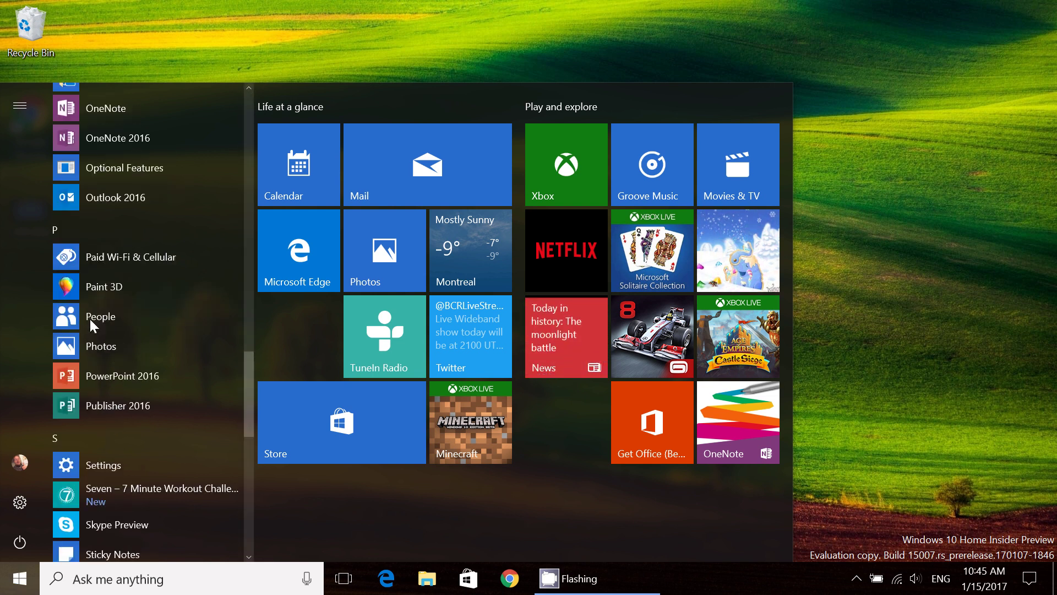
{"action": "scroll", "coordinate": [90, 319], "scroll_direction": "down", "scroll_amount": 5}
{"action": "scroll", "coordinate": [90, 319], "scroll_direction": "down", "scroll_amount": 3}
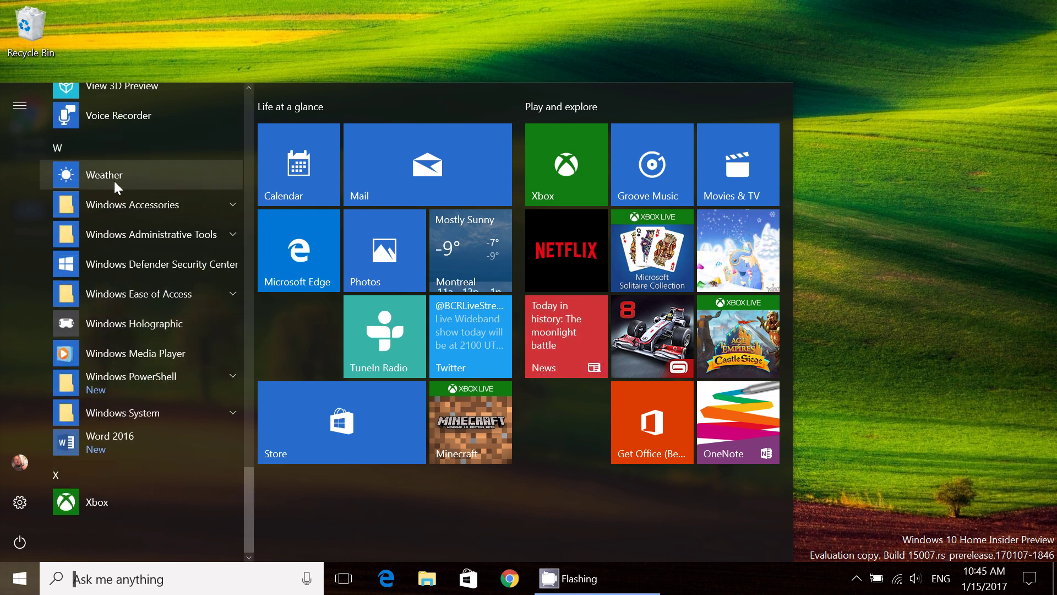
{"action": "left_click", "coordinate": [143, 412]}
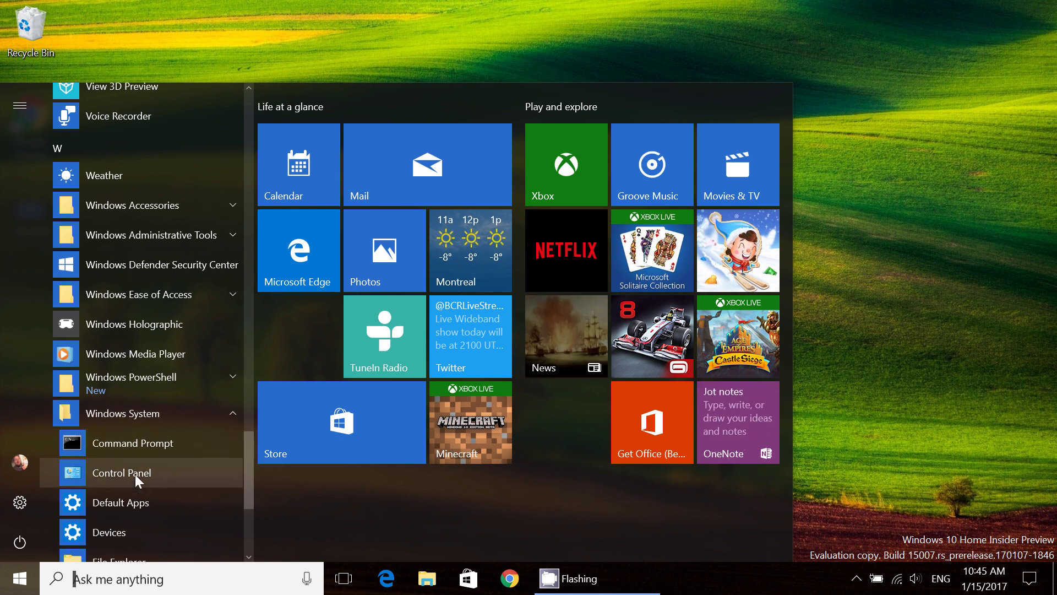
{"action": "left_click_drag", "start_coordinate": [135, 474], "coordinate": [422, 574]}
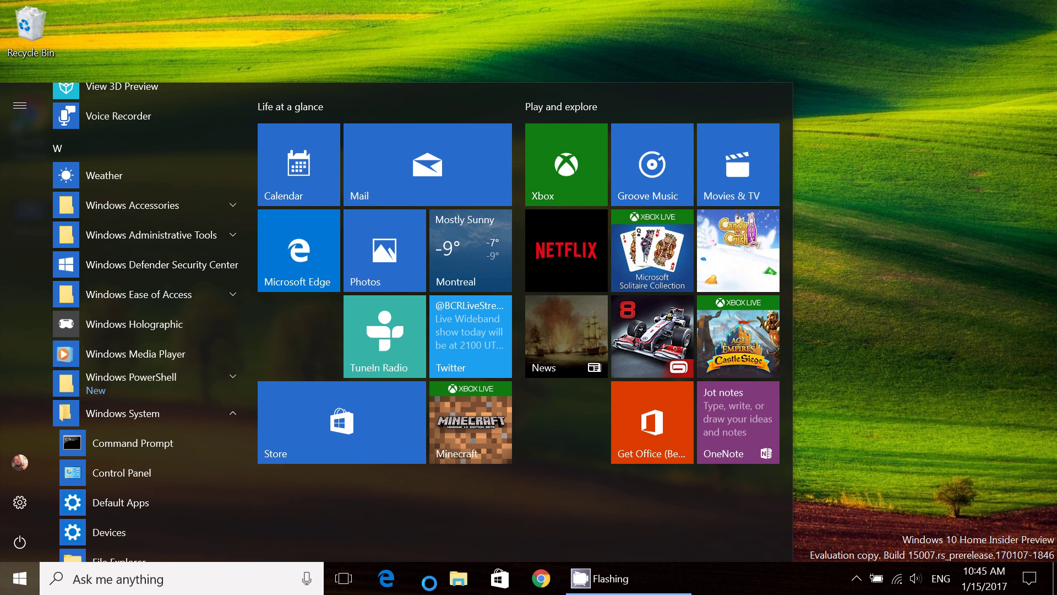
{"action": "left_click", "coordinate": [877, 351]}
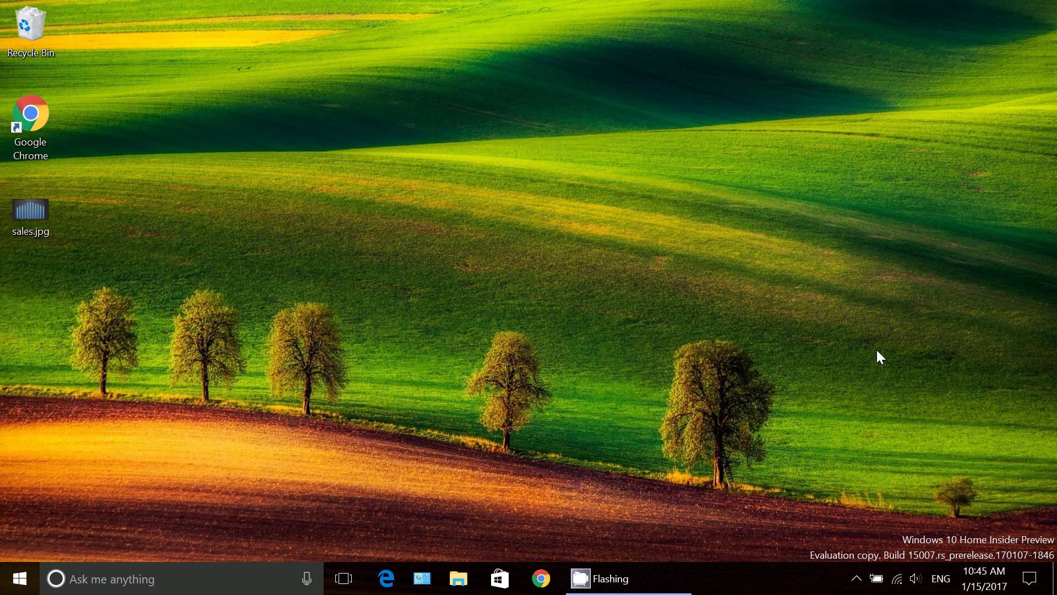
Search for 'control panel', open the best match and maximize its window.
{"action": "left_click", "coordinate": [142, 580]}
{"action": "type", "text": "c"}
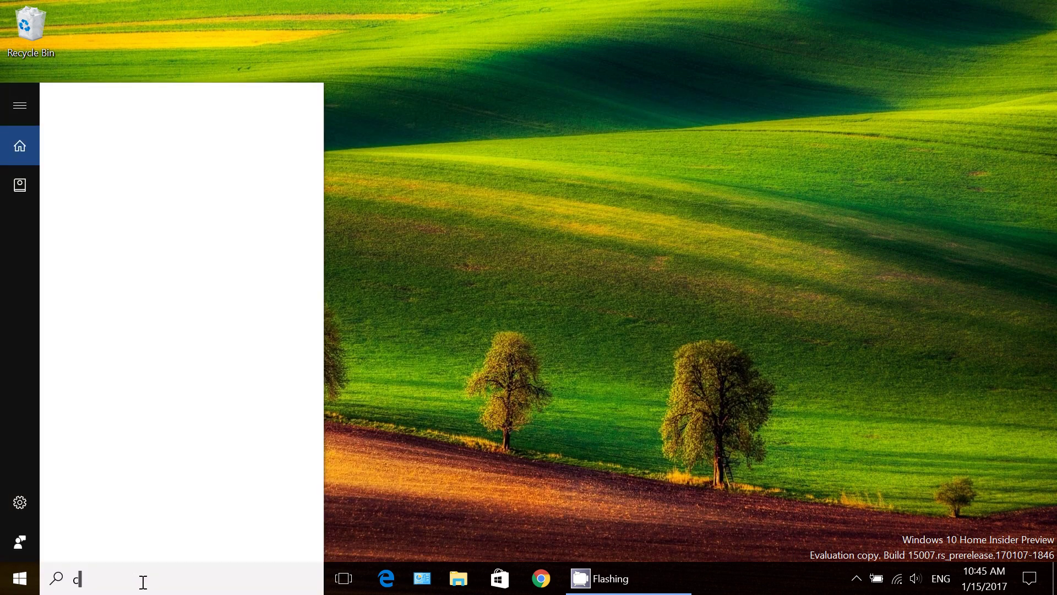
{"action": "type", "text": "ontrol panel"}
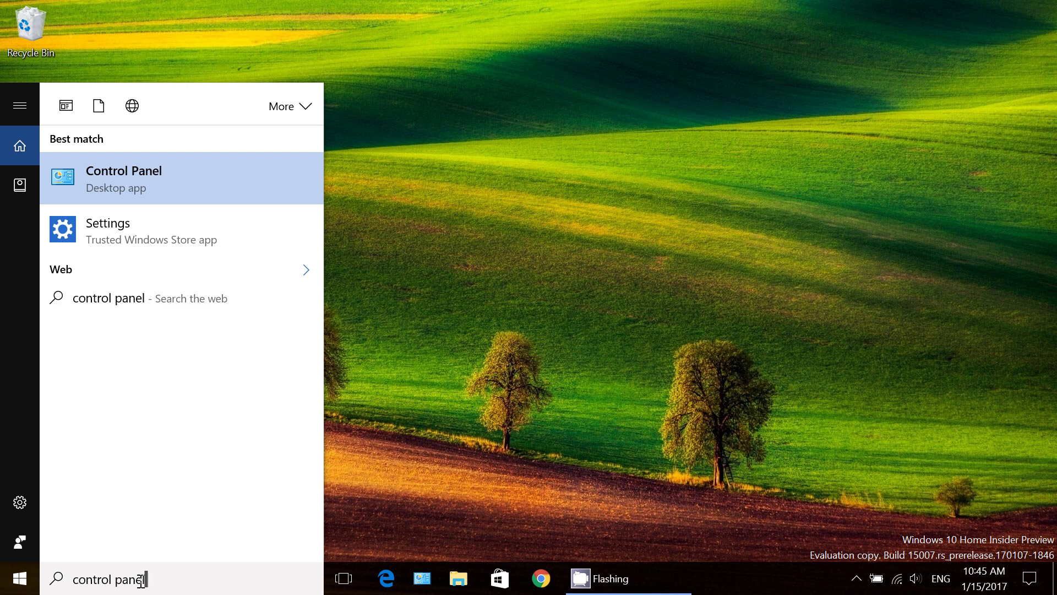
{"action": "left_click", "coordinate": [123, 177]}
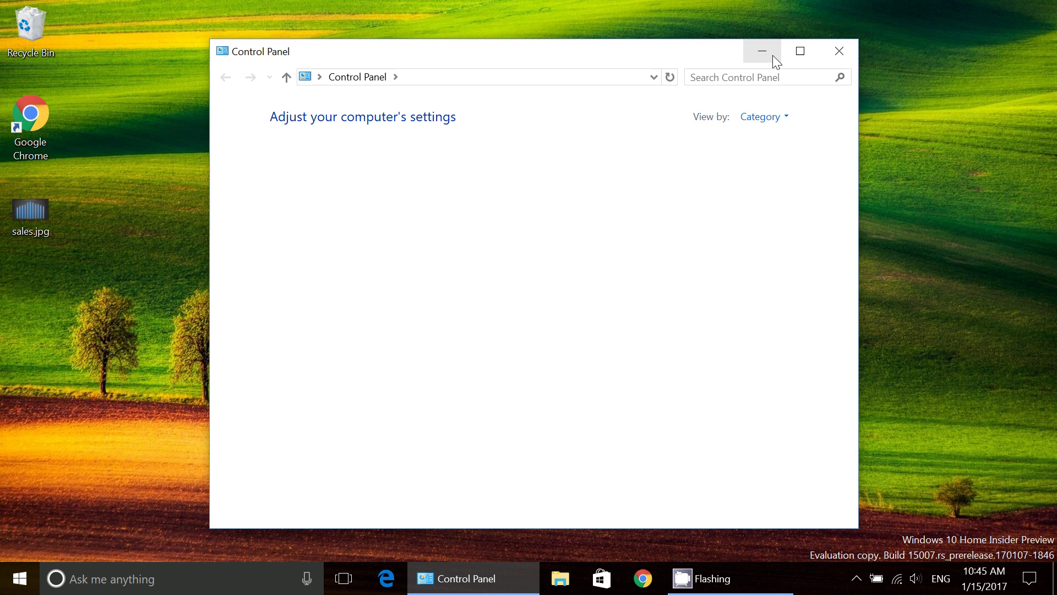
{"action": "left_click", "coordinate": [798, 52]}
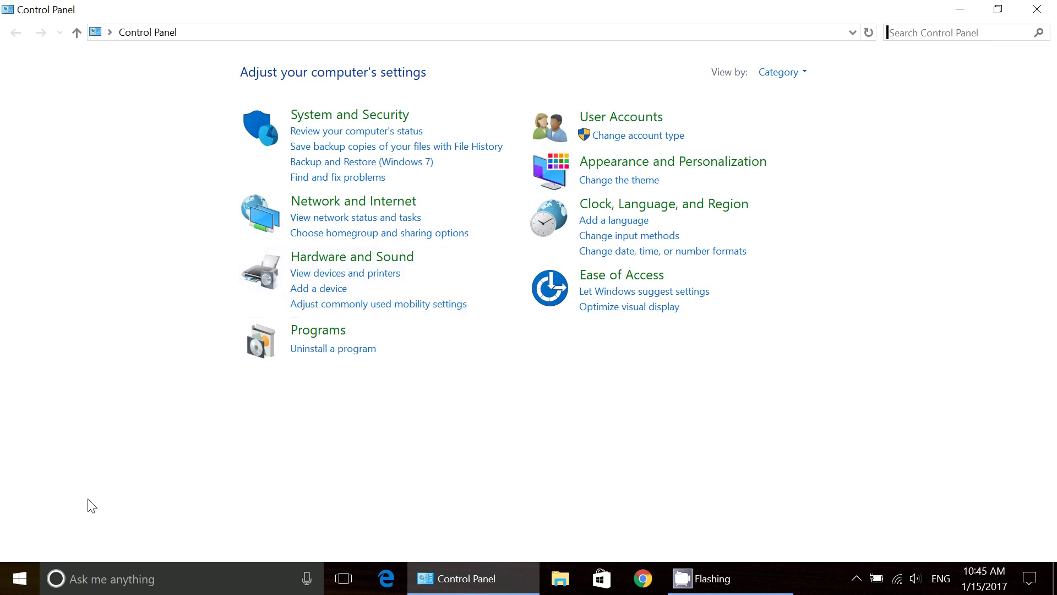
Briefly open and dismiss the Win+X menu, then close the Control Panel window.
{"action": "right_click", "coordinate": [20, 583]}
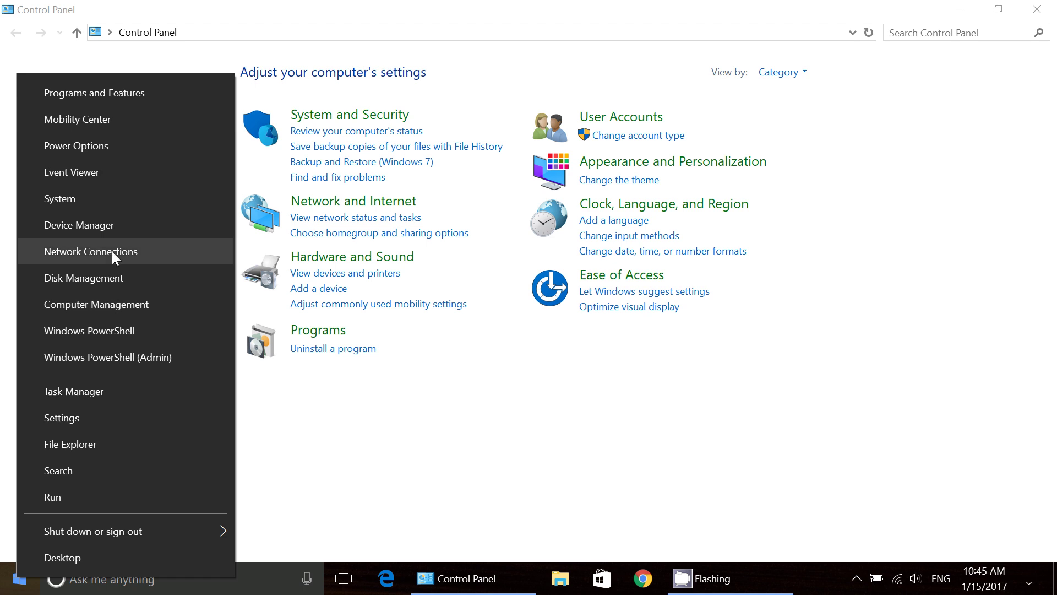
{"action": "left_click", "coordinate": [717, 427]}
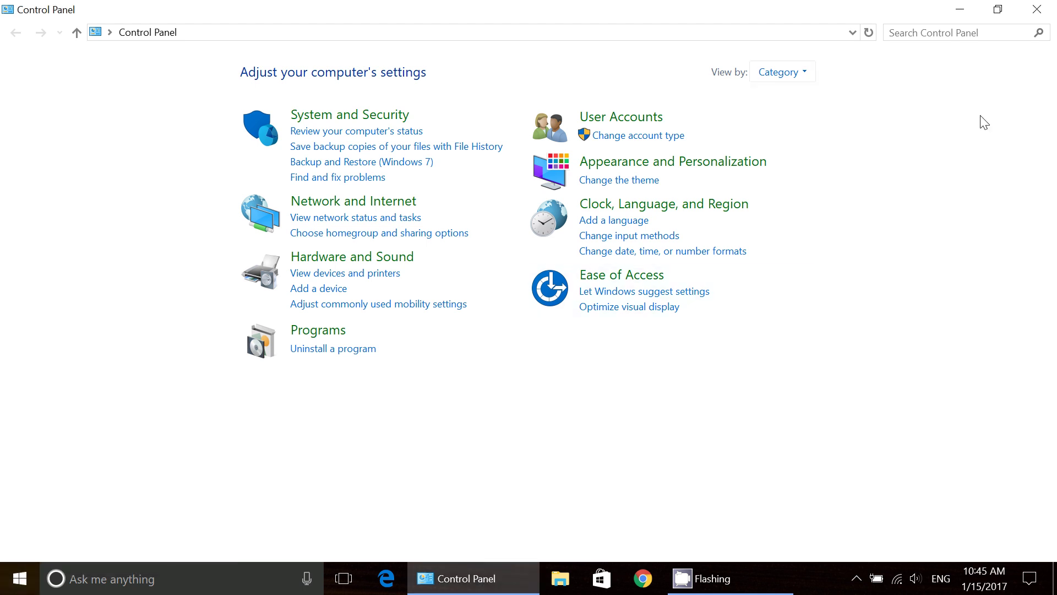
{"action": "left_click", "coordinate": [1038, 9]}
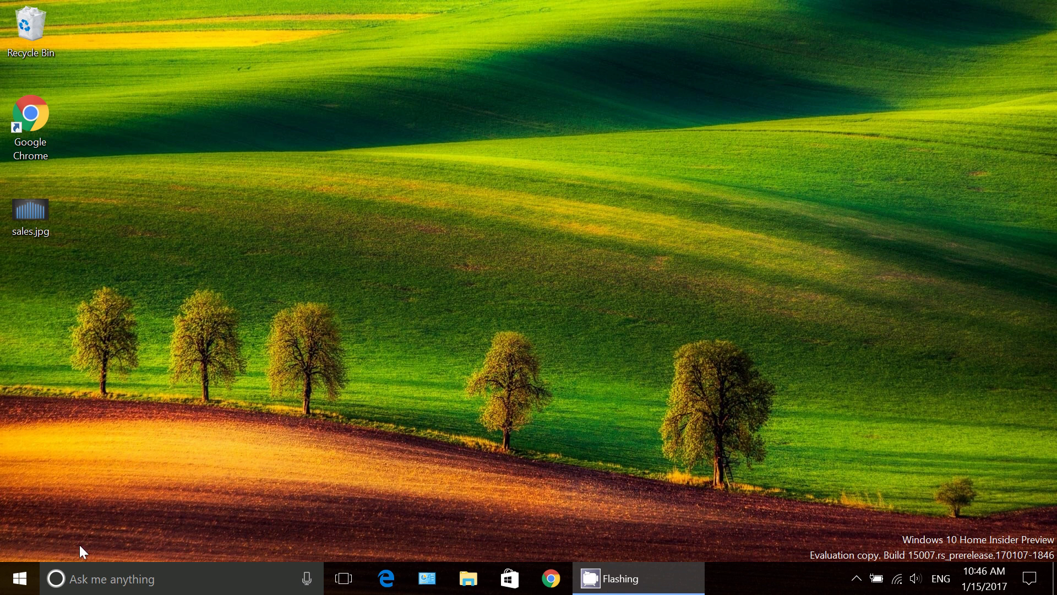
Pin Control Panel to Start from the Windows System folder.
{"action": "left_click", "coordinate": [20, 579]}
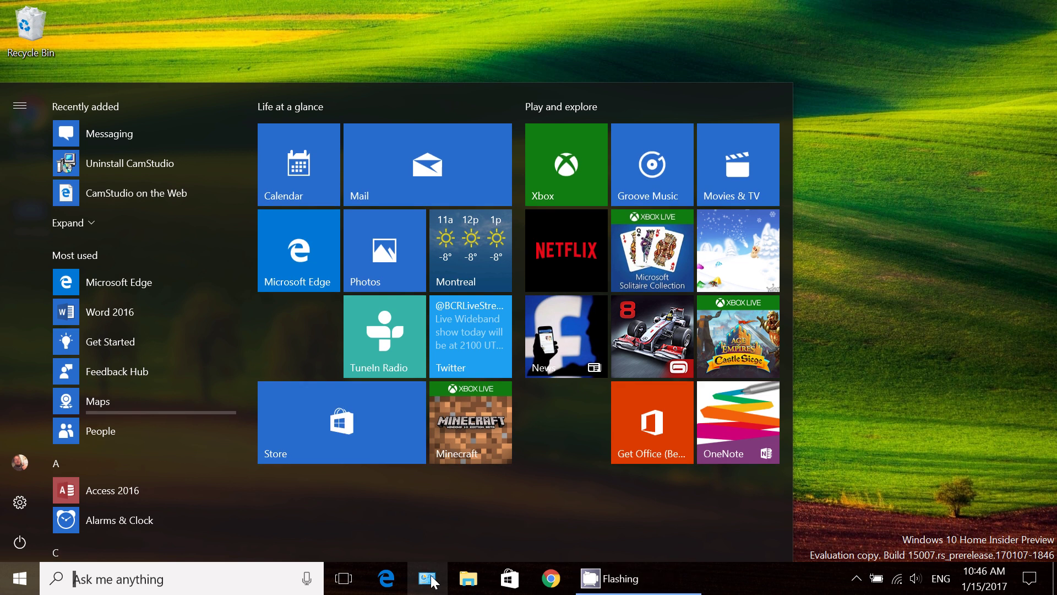
{"action": "scroll", "coordinate": [78, 471], "scroll_direction": "down", "scroll_amount": 15}
{"action": "scroll", "coordinate": [79, 471], "scroll_direction": "down", "scroll_amount": 1}
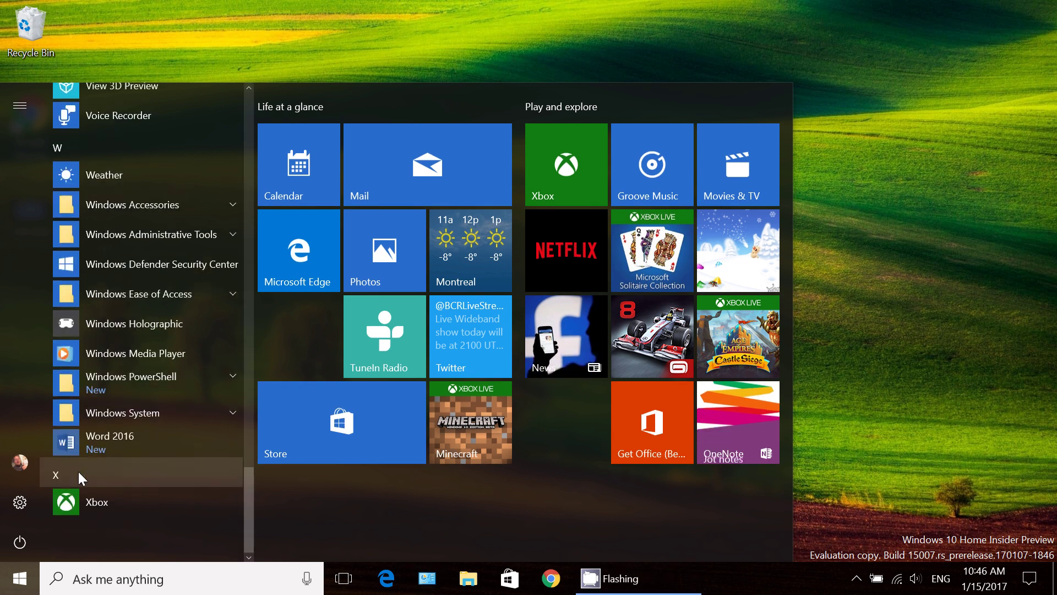
{"action": "left_click", "coordinate": [150, 411]}
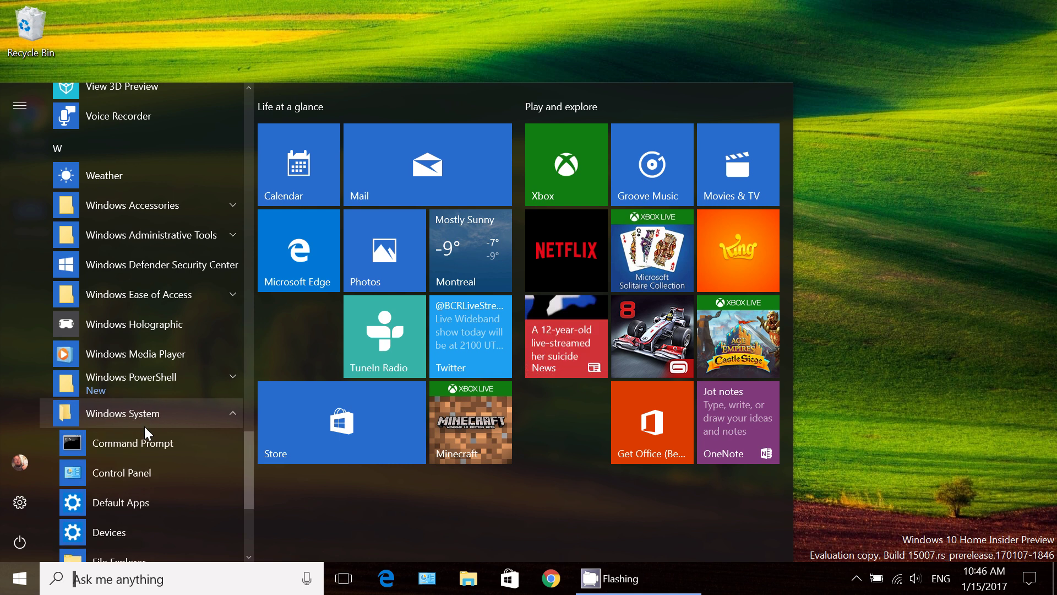
{"action": "right_click", "coordinate": [129, 469]}
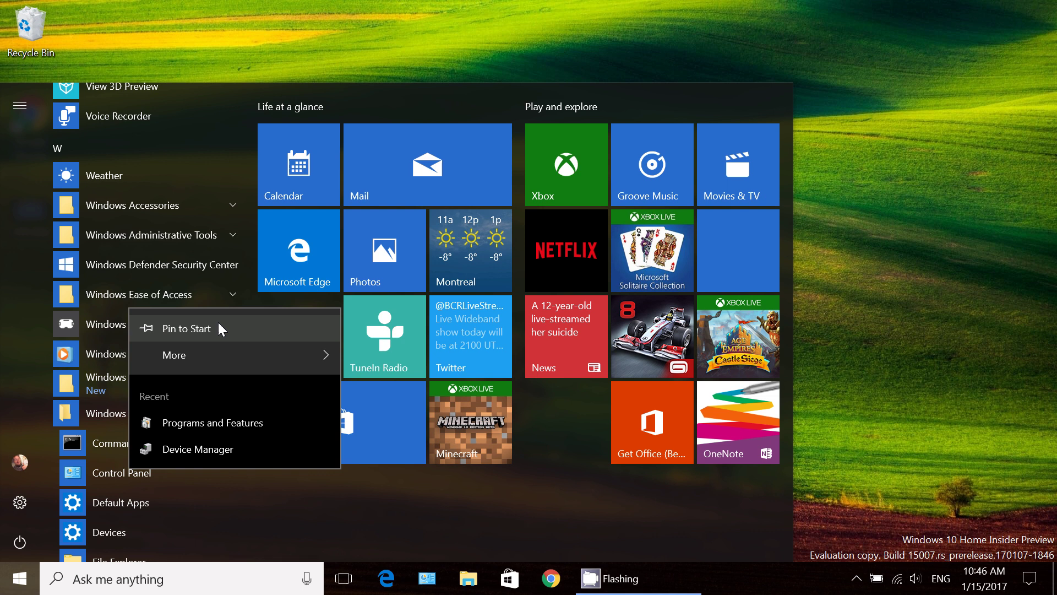
{"action": "left_click", "coordinate": [218, 328]}
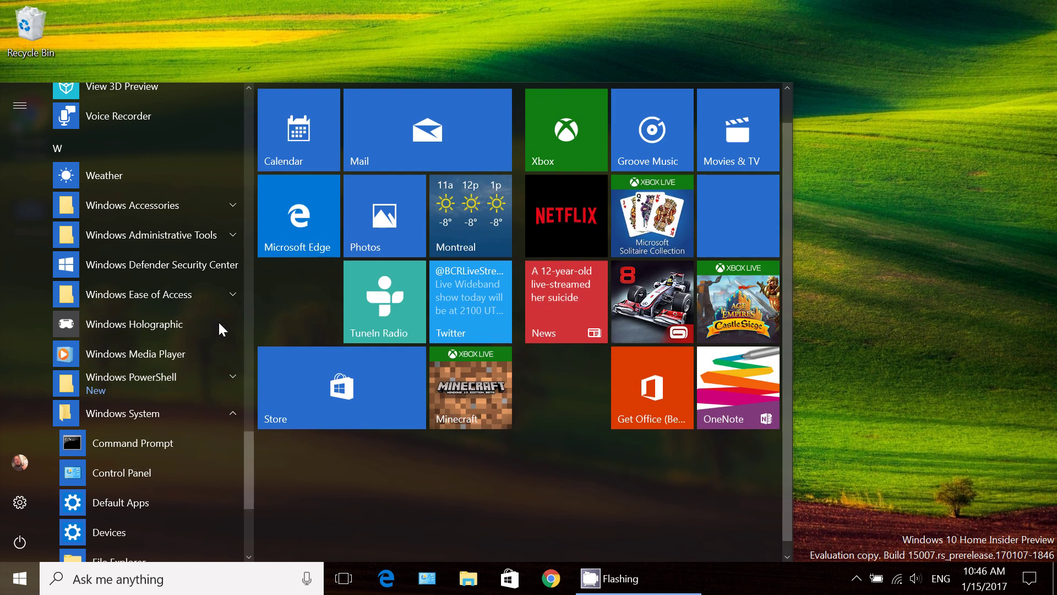
{"action": "right_click", "coordinate": [155, 471]}
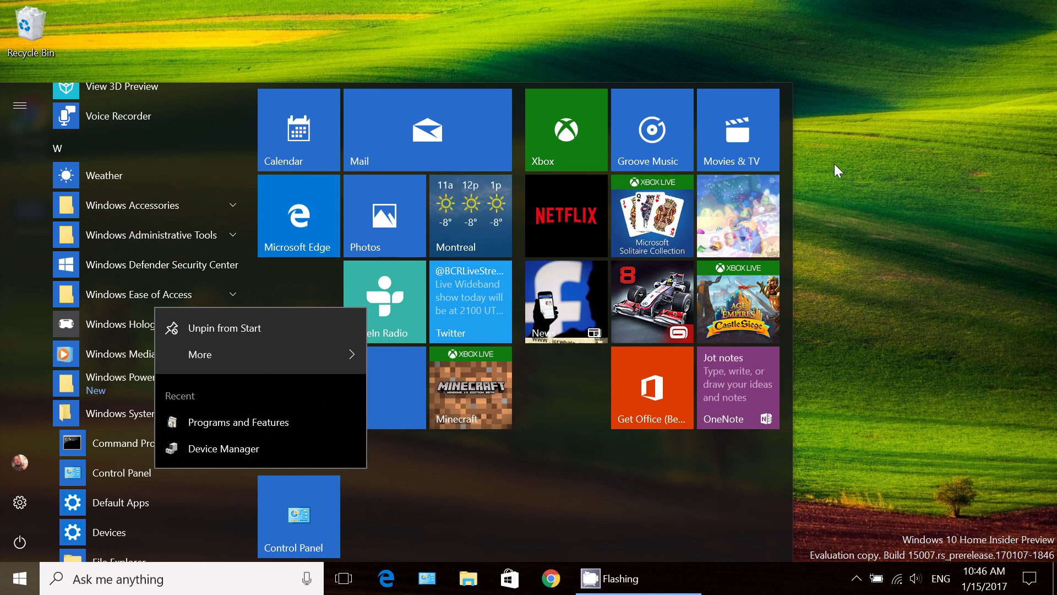
Close Start and open CamStudio from the hidden tray icons.
{"action": "left_click", "coordinate": [869, 218]}
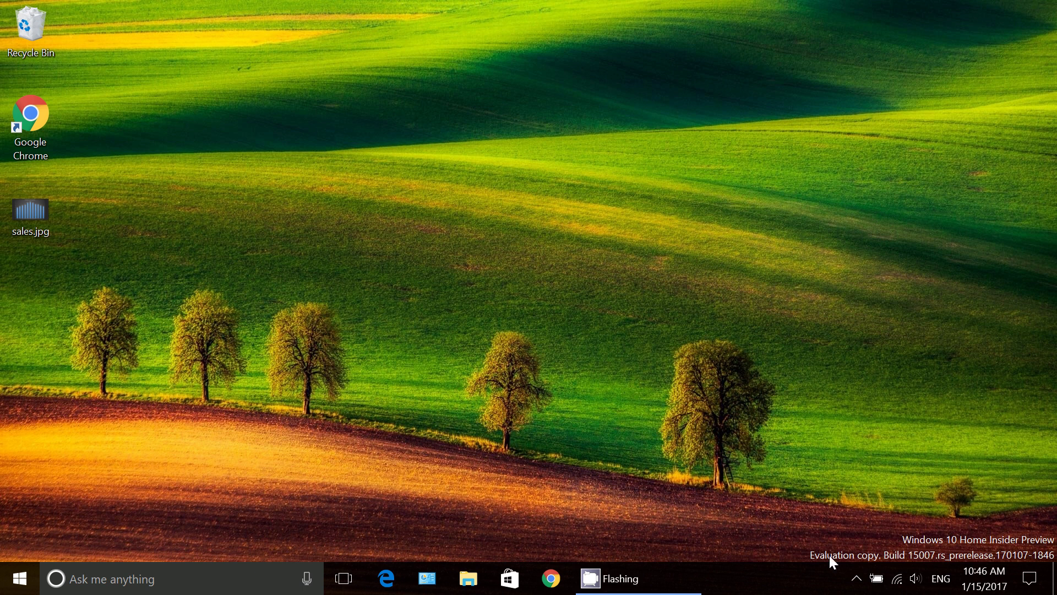
{"action": "left_click", "coordinate": [854, 576]}
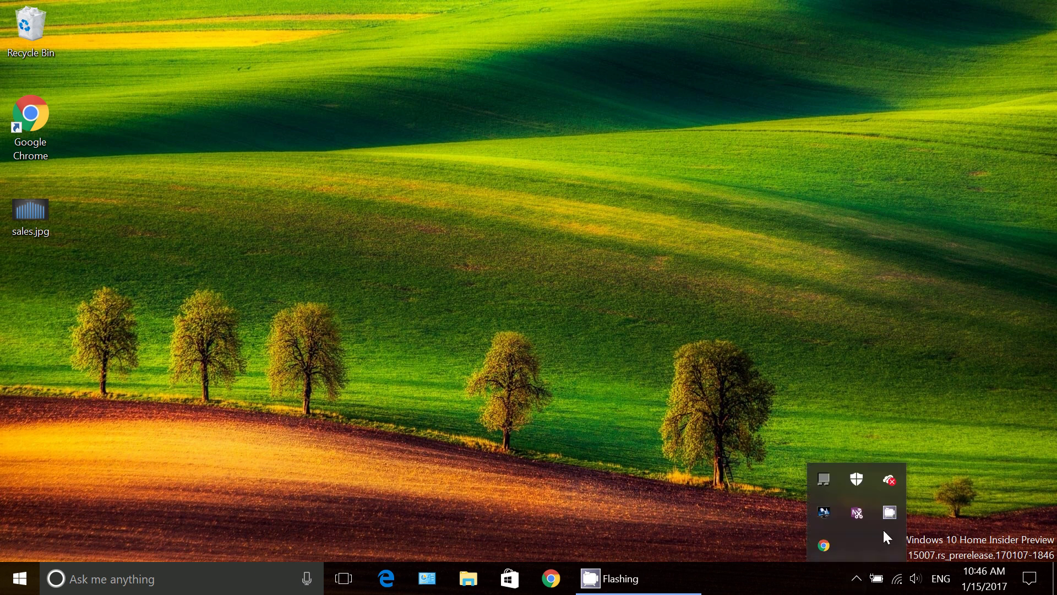
{"action": "left_click", "coordinate": [890, 512]}
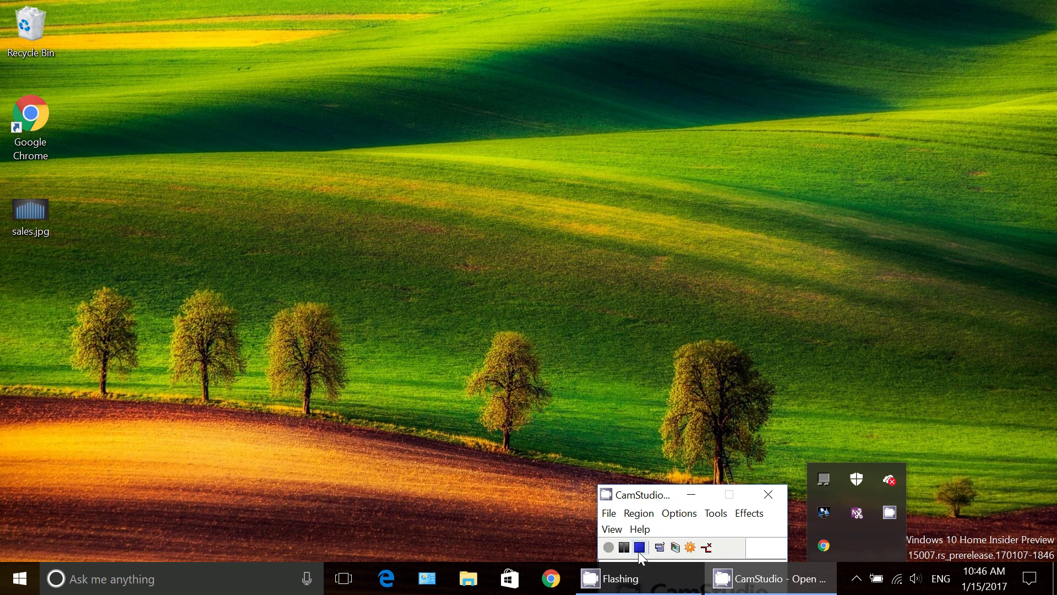